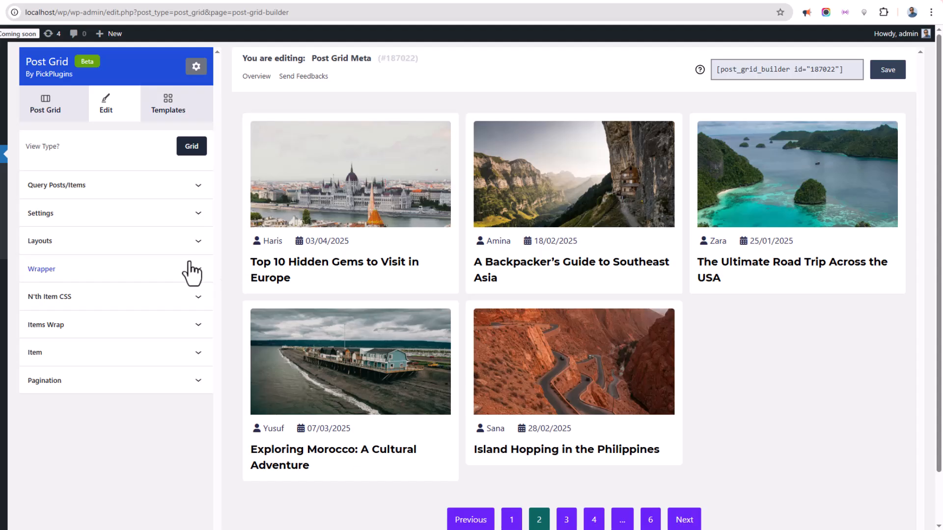
# Step: Add a Post Meta element to the Post Grid Meta layout and open that element's settings
pyautogui.click(73, 245)
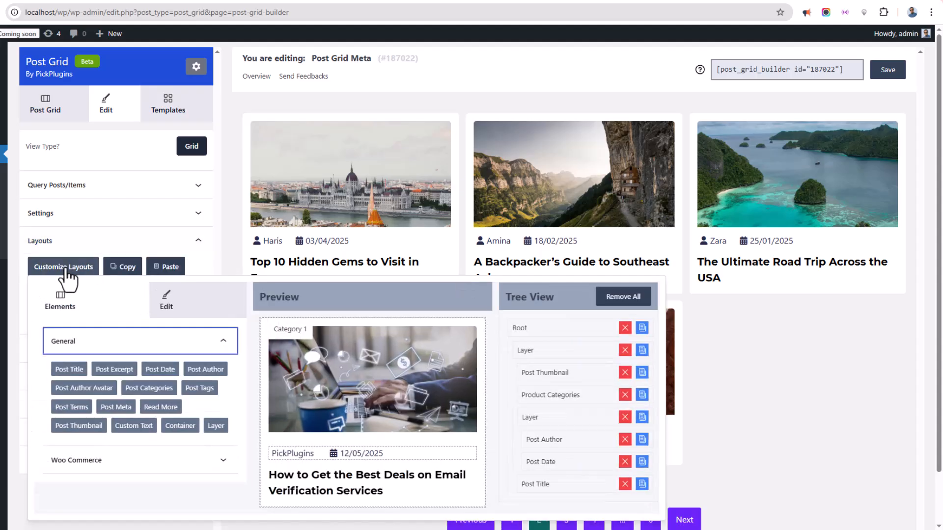
pyautogui.click(66, 267)
pyautogui.click(71, 270)
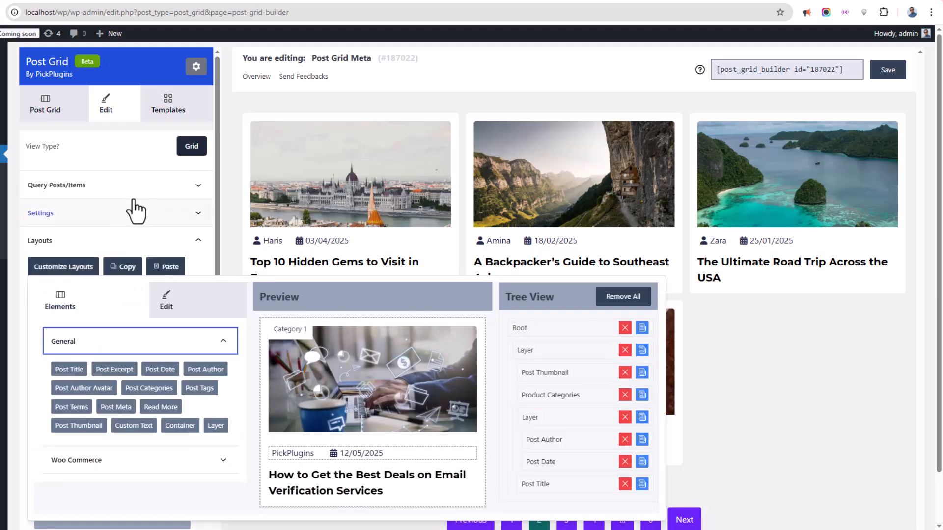
pyautogui.scroll(-3, 133, 213)
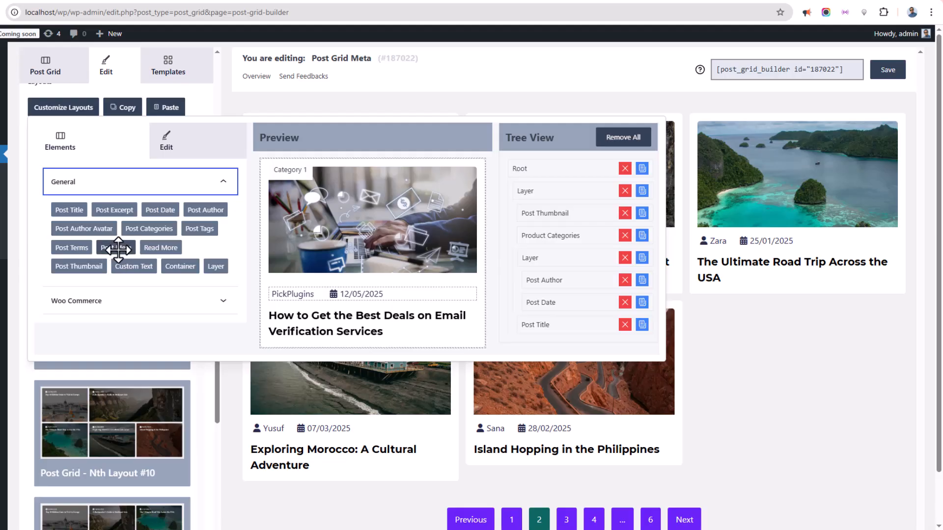
pyautogui.moveTo(117, 250); pyautogui.dragTo(290, 225)
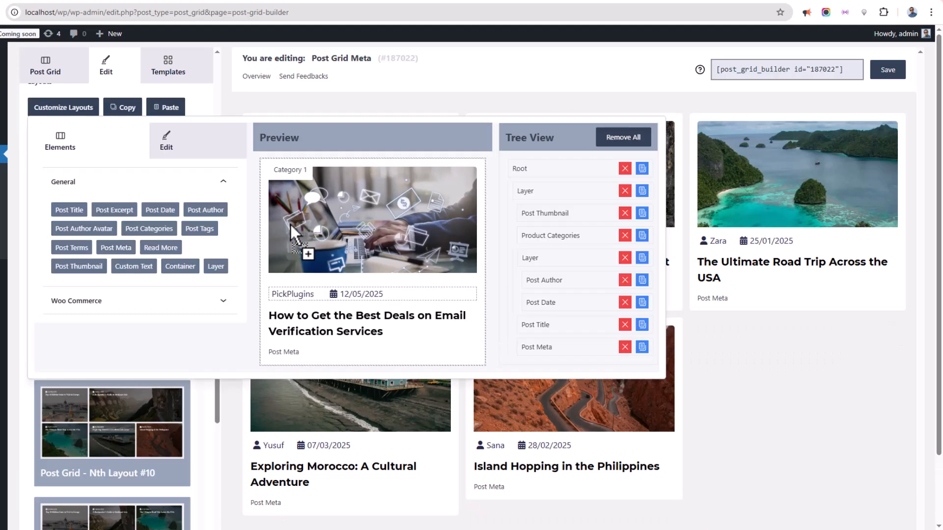
pyautogui.click(538, 349)
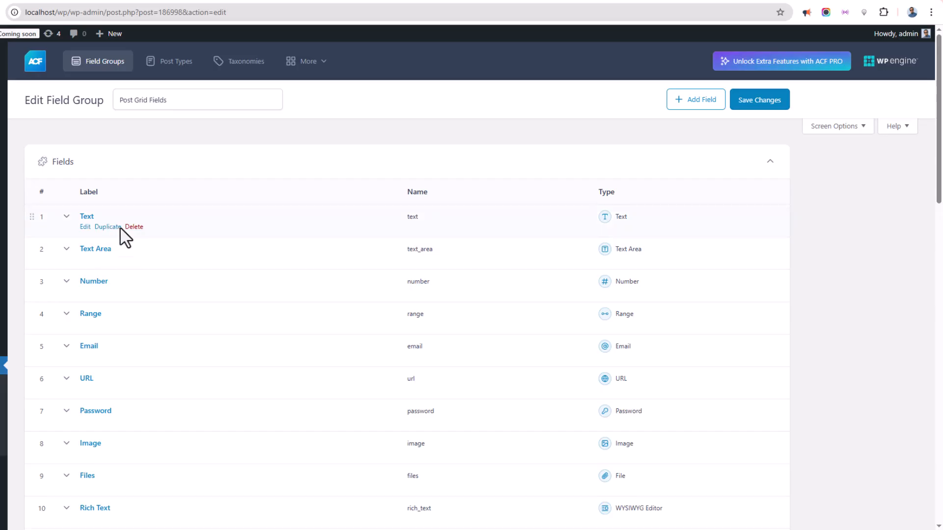
# Step: Expand the Text field in the ACF Post Grid Fields group and highlight its field name
pyautogui.click(84, 227)
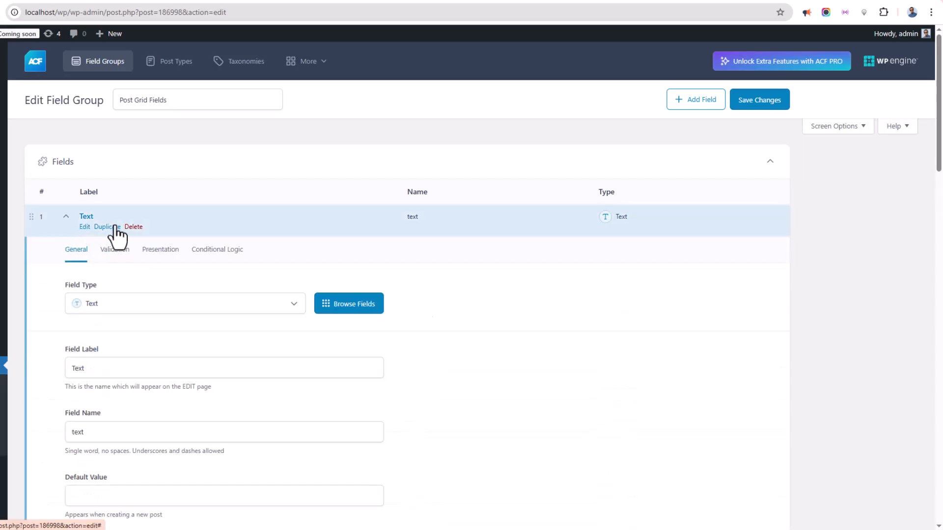
pyautogui.scroll(-1, 122, 326)
pyautogui.click(80, 381)
pyautogui.doubleClick(81, 380)
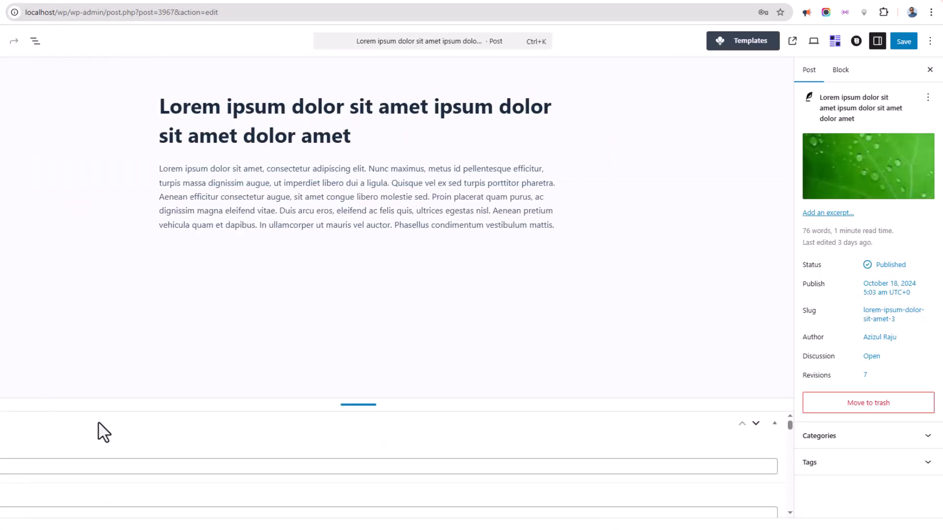
# Step: Enlarge the custom fields area of the lorem ipsum post and check its Text field
pyautogui.moveTo(334, 400); pyautogui.dragTo(142, 302)
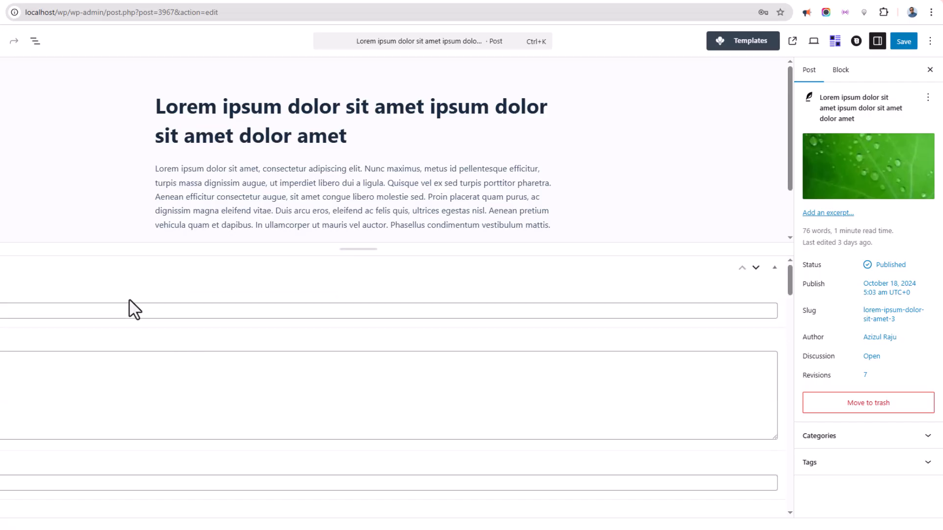
pyautogui.click(2, 311)
pyautogui.click(4, 386)
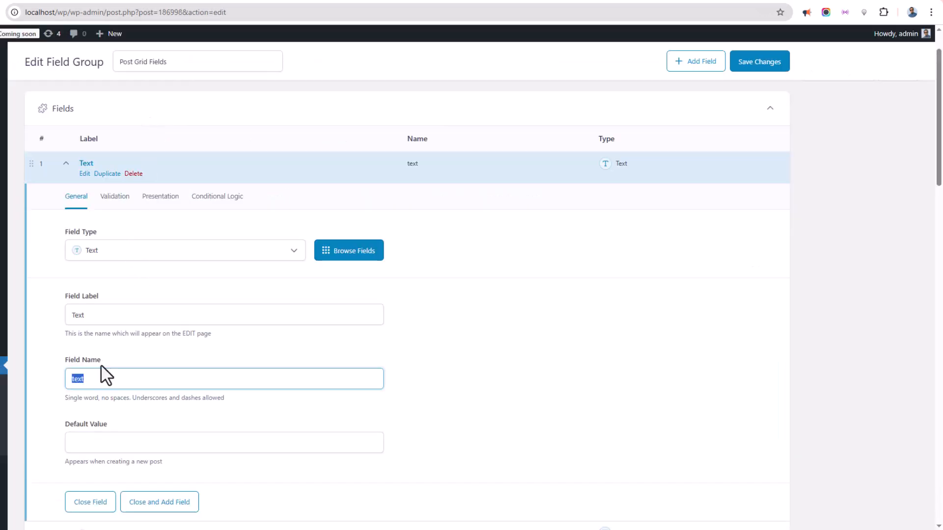
# Step: Take the ACF Text field's name and enter text as the Post Meta element's meta key
pyautogui.moveTo(97, 379); pyautogui.dragTo(66, 385)
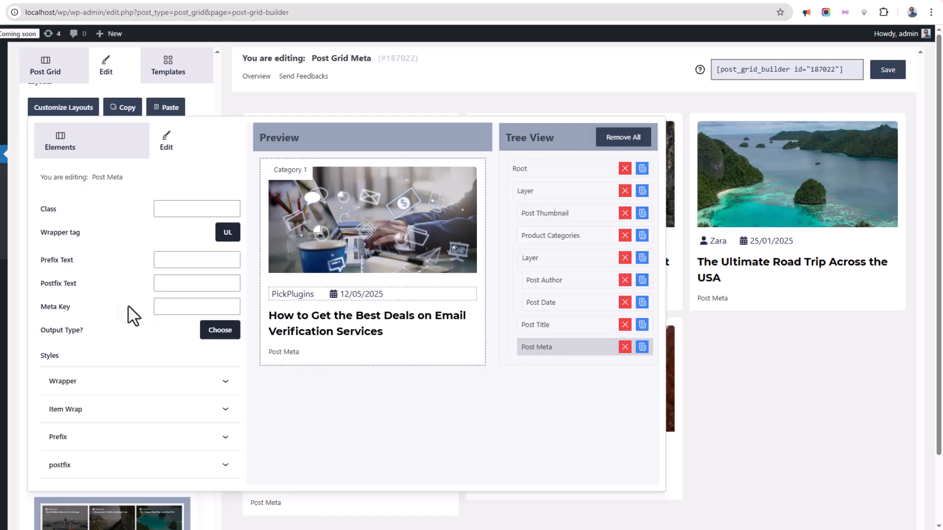
pyautogui.moveTo(43, 314); pyautogui.dragTo(152, 315)
pyautogui.click(172, 308)
pyautogui.write('text')
# Step: Set the Post Meta element's output type to Display String
pyautogui.moveTo(42, 341); pyautogui.dragTo(120, 337)
pyautogui.click(218, 333)
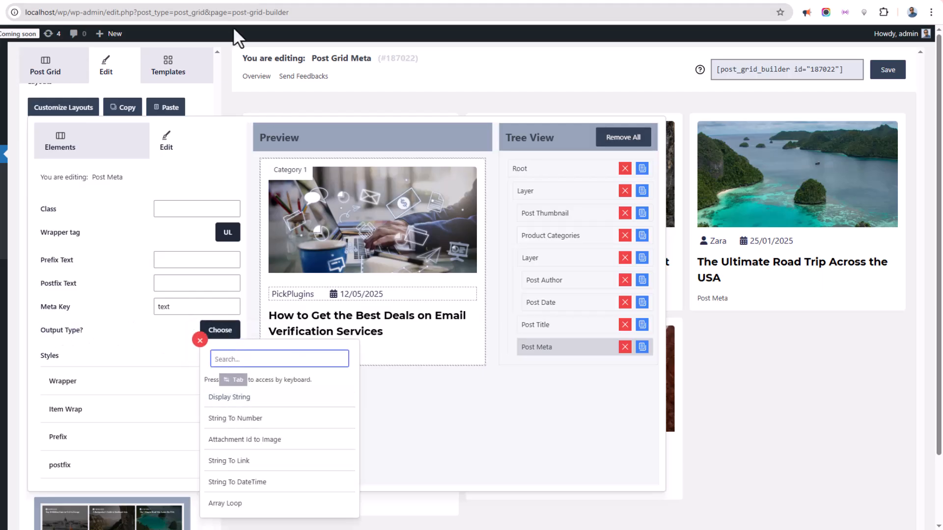
pyautogui.click(241, 1)
pyautogui.click(33, 0)
pyautogui.click(231, 398)
pyautogui.click(224, 339)
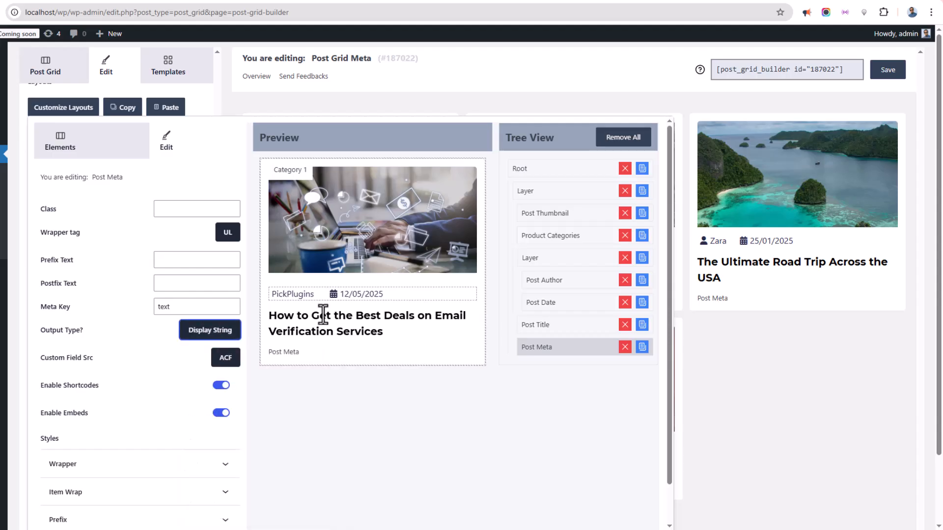
# Step: Check the Post Meta placeholder in the layout preview and the grid, and reopen the element's settings
pyautogui.moveTo(269, 354); pyautogui.dragTo(294, 352)
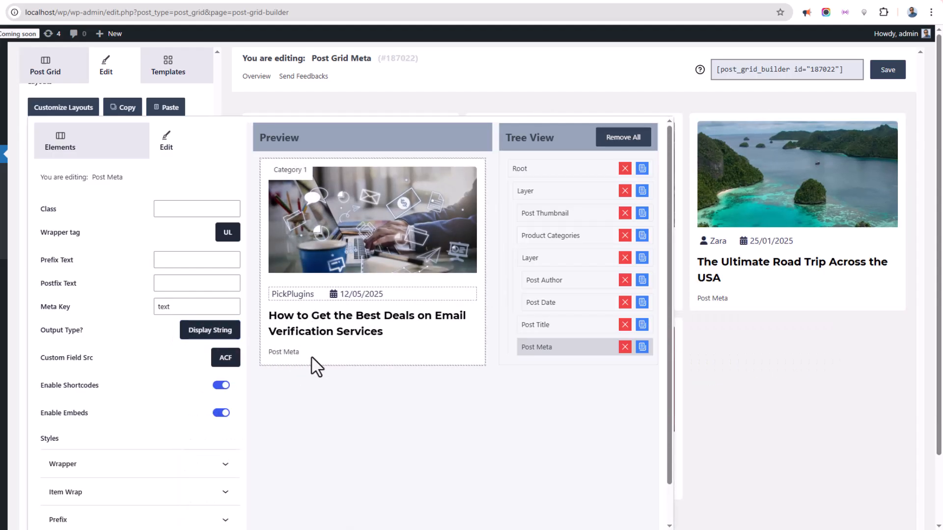
pyautogui.click(84, 113)
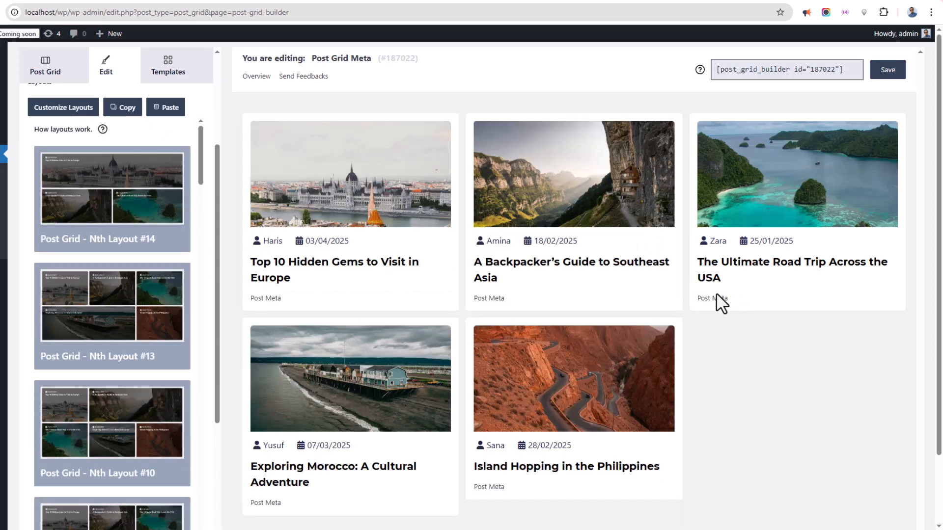
pyautogui.click(73, 111)
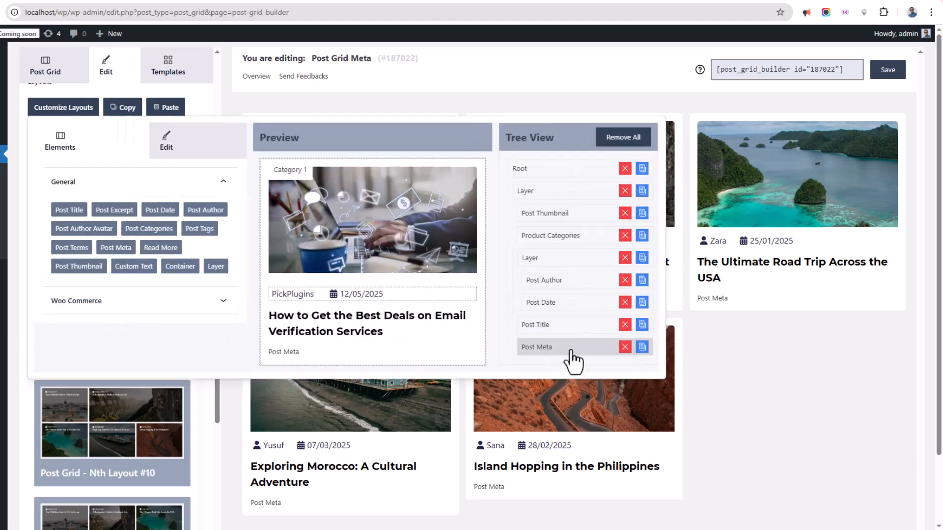
pyautogui.click(570, 349)
pyautogui.scroll(-1, 129, 309)
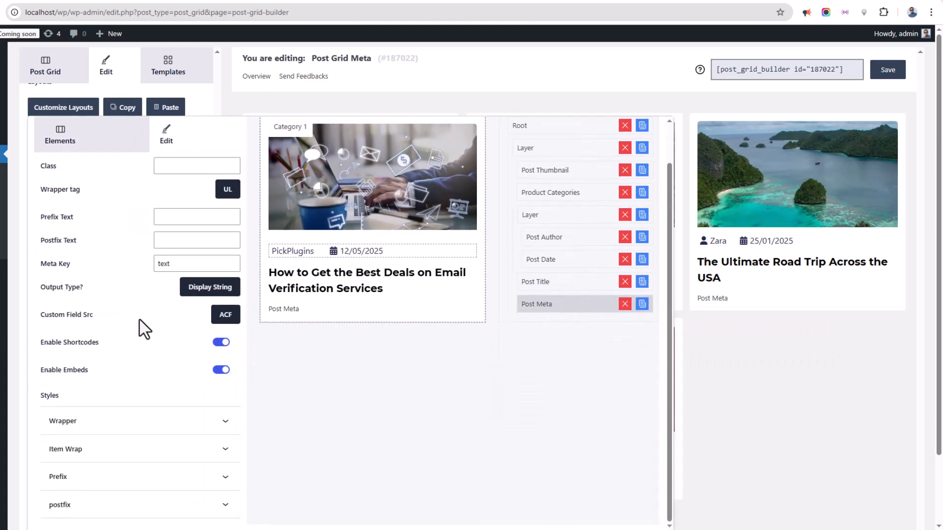
# Step: Review the Post Meta element's output type and custom field source options, and check the Text field on the post
pyautogui.click(196, 289)
pyautogui.click(196, 289)
pyautogui.click(217, 290)
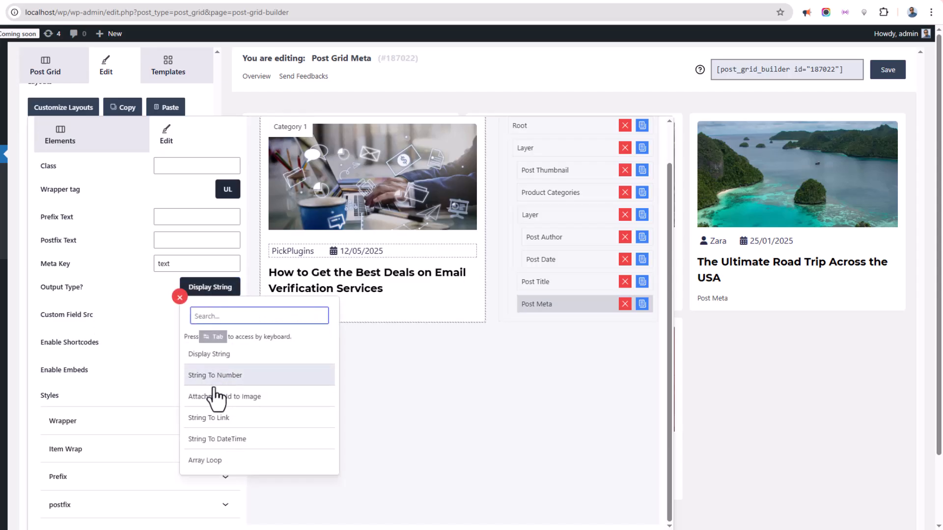
pyautogui.click(216, 290)
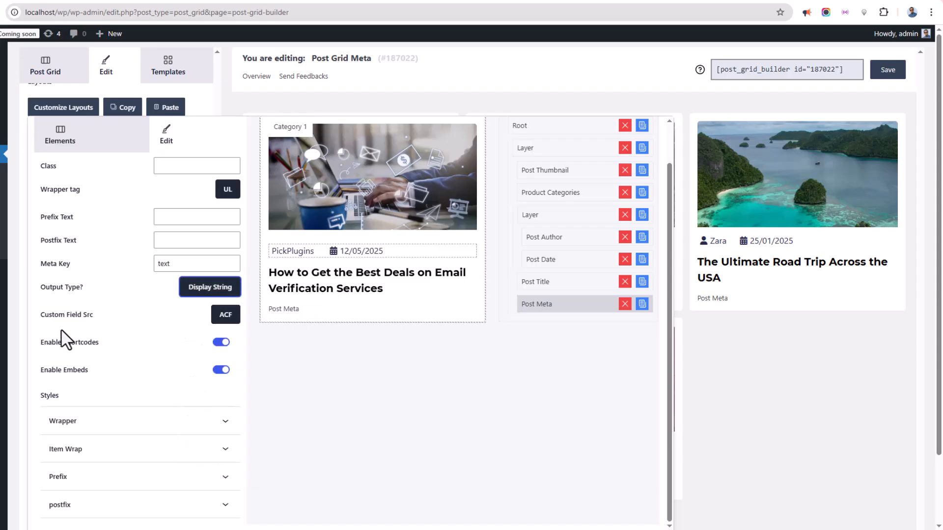
pyautogui.click(224, 318)
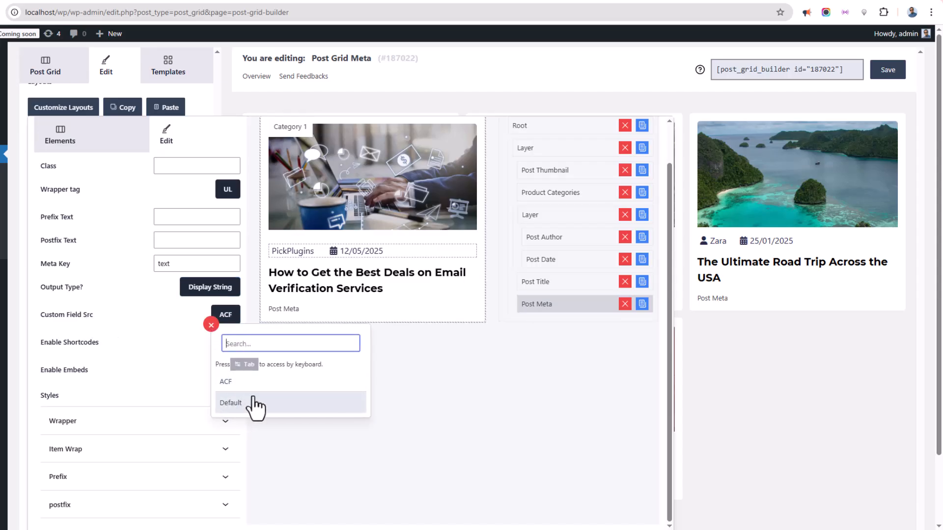
pyautogui.click(227, 320)
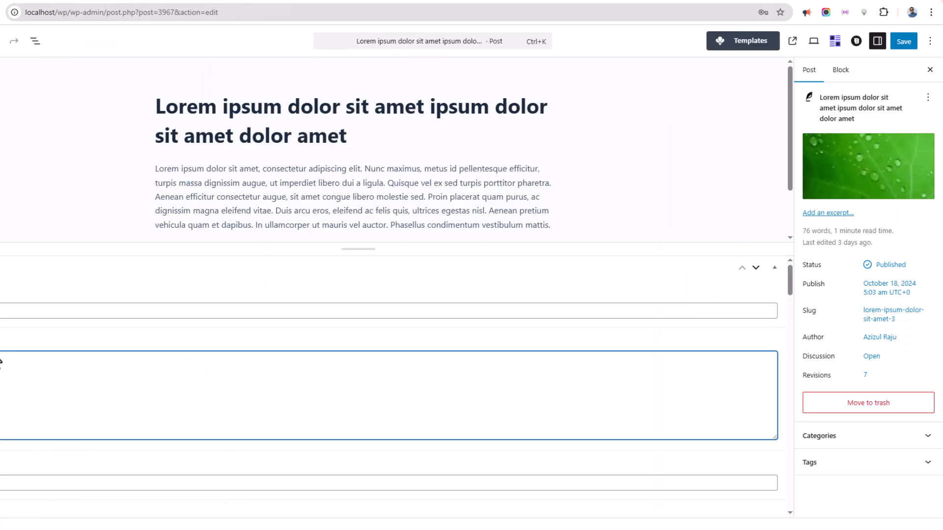
pyautogui.click(0, 311)
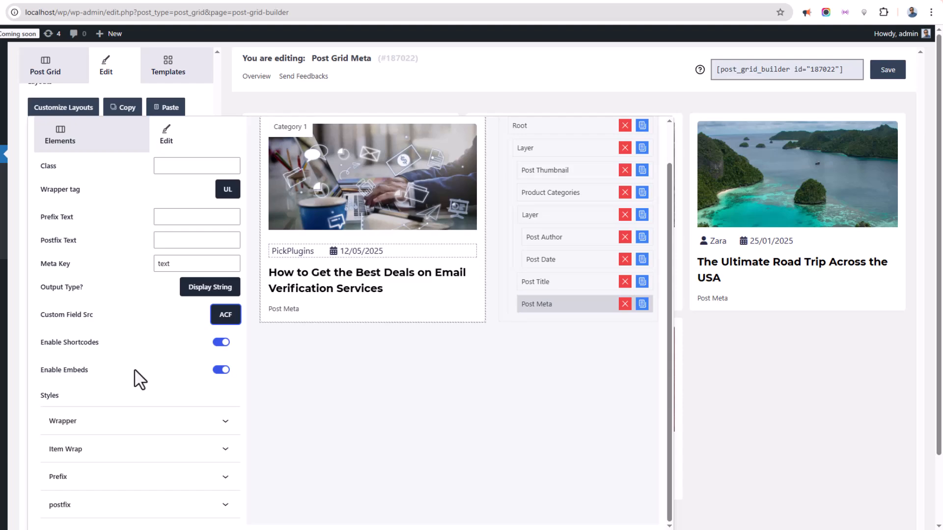
# Step: Close the layout editor, copy the grid's shortcode and save the post grid
pyautogui.click(97, 105)
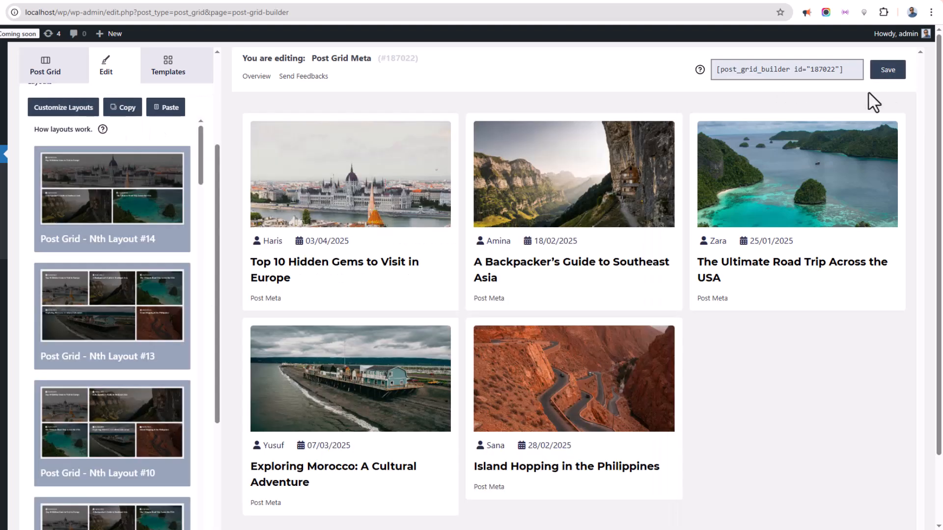
pyautogui.click(783, 72)
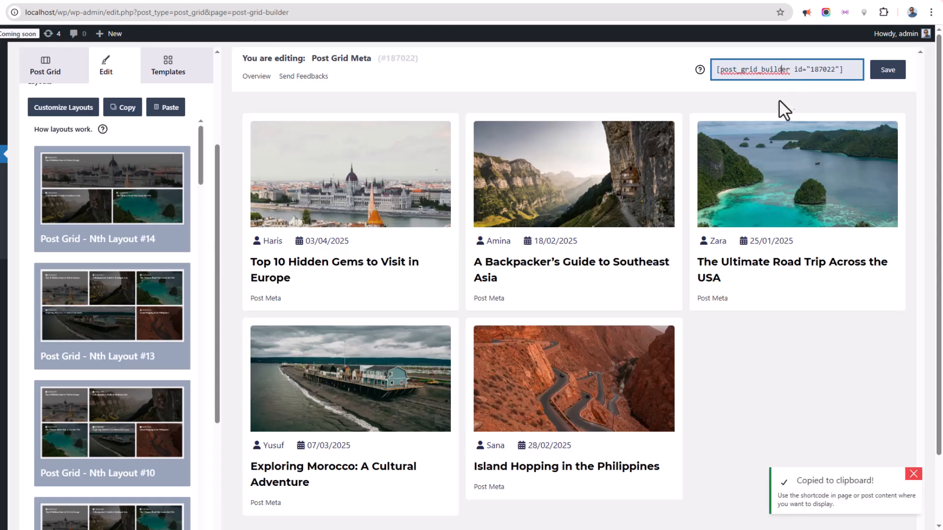
pyautogui.click(874, 73)
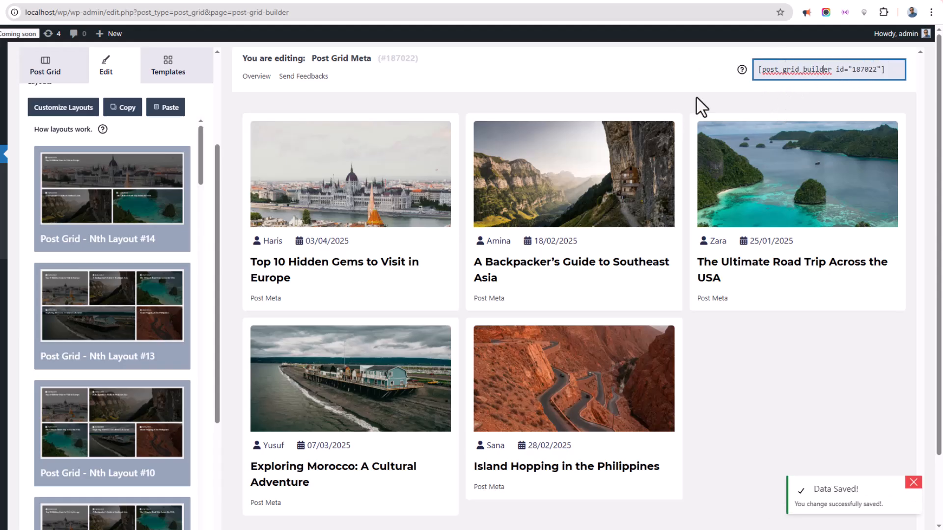
# Step: Create a new page containing the shortcode [post_grid_builder id="187022"] and publish it
pyautogui.moveTo(3, 120)
pyautogui.middleClick(24, 136)
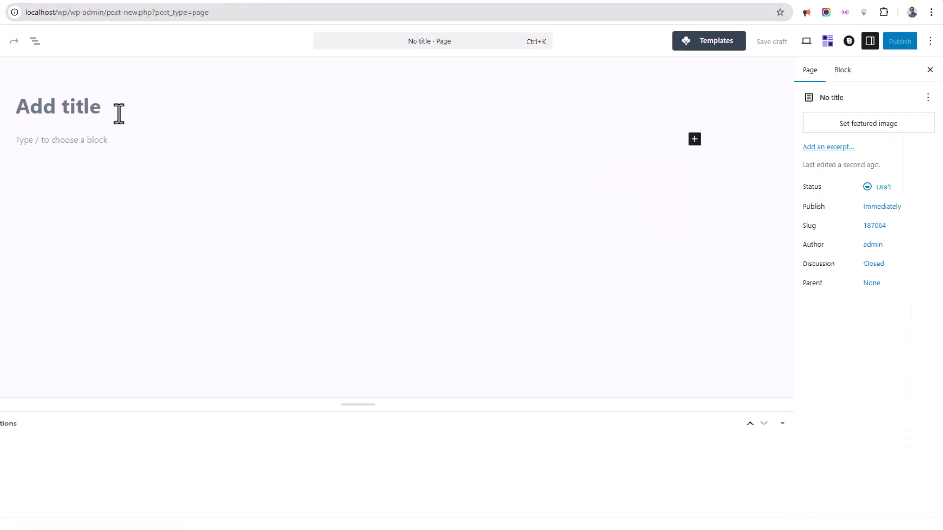
pyautogui.click(79, 153)
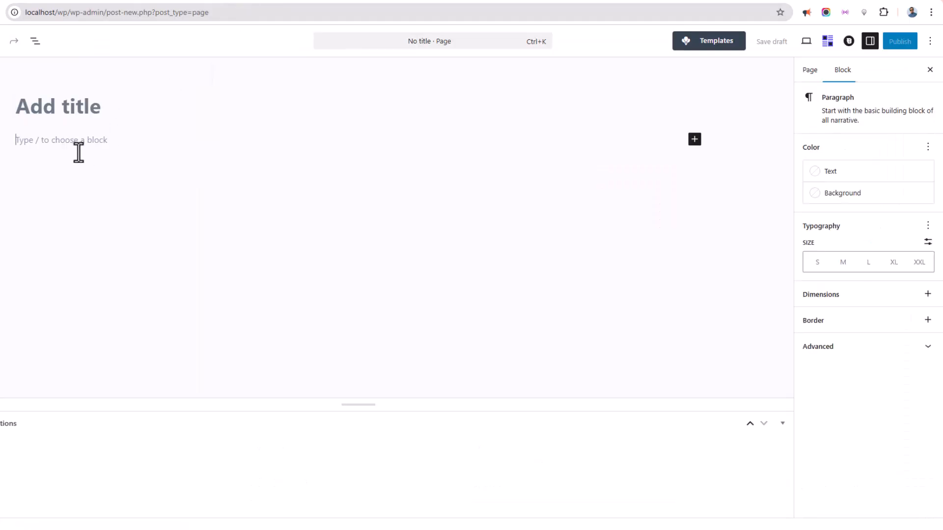
pyautogui.hotkey('ctrl', 'v')
pyautogui.click(771, 41)
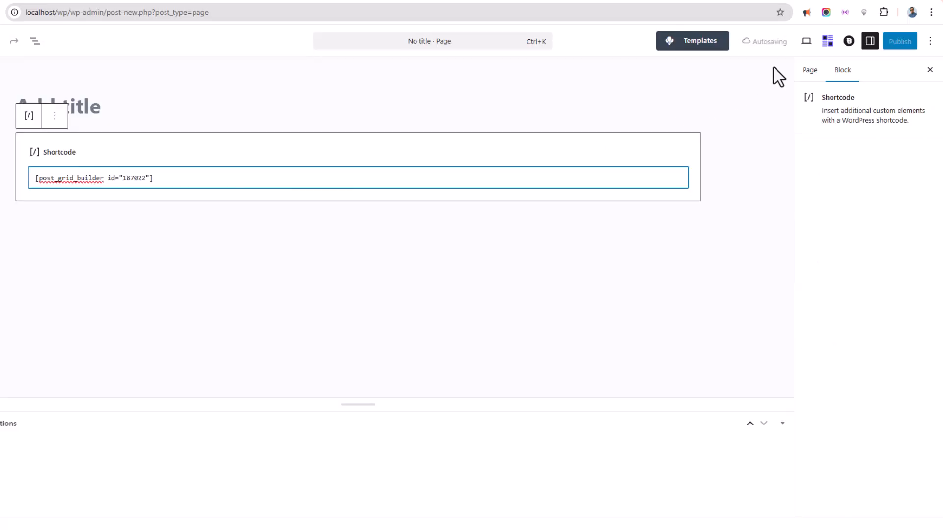
pyautogui.click(899, 41)
pyautogui.click(904, 45)
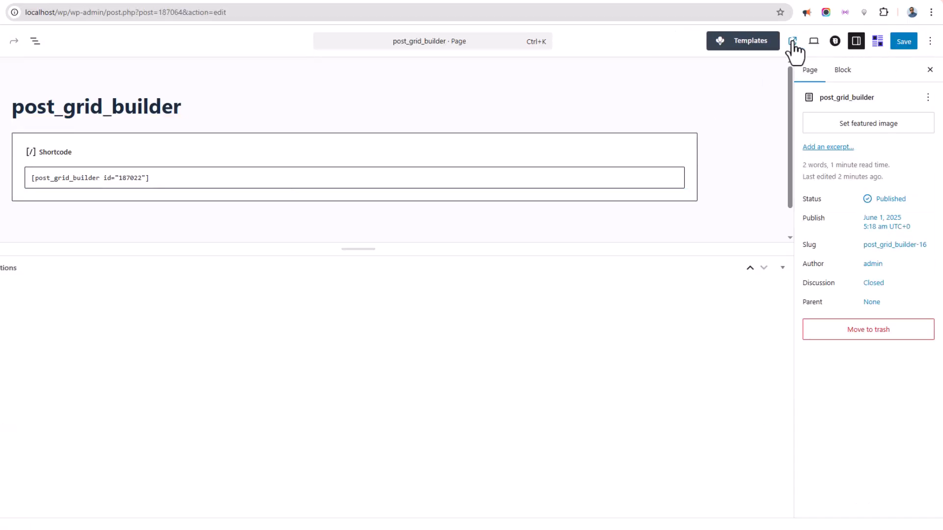
# Step: View the published page and check the custom field text on the first post in the grid
pyautogui.click(792, 42)
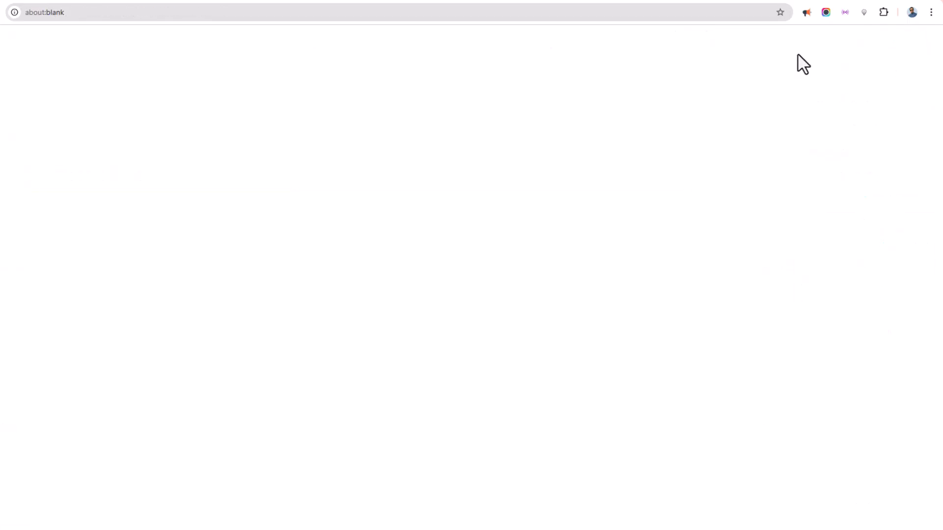
pyautogui.moveTo(114, 388); pyautogui.dragTo(152, 392)
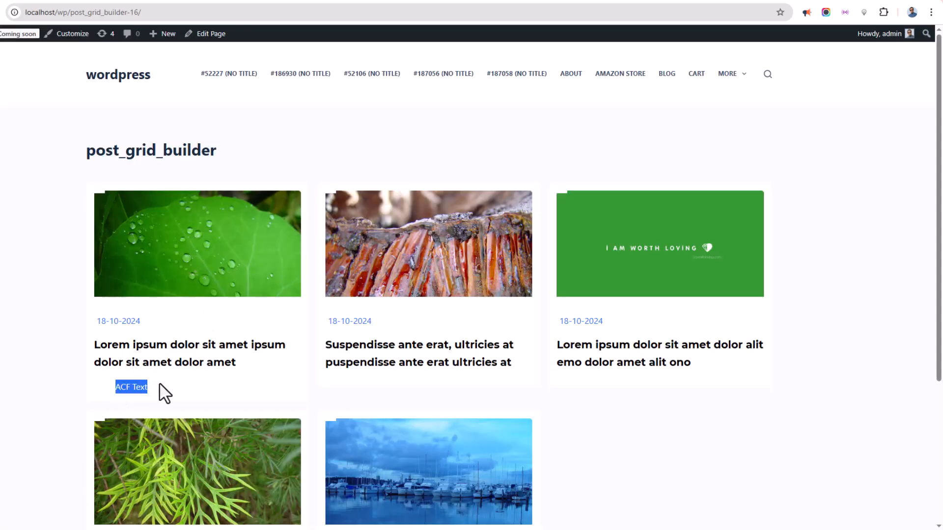
pyautogui.click(175, 396)
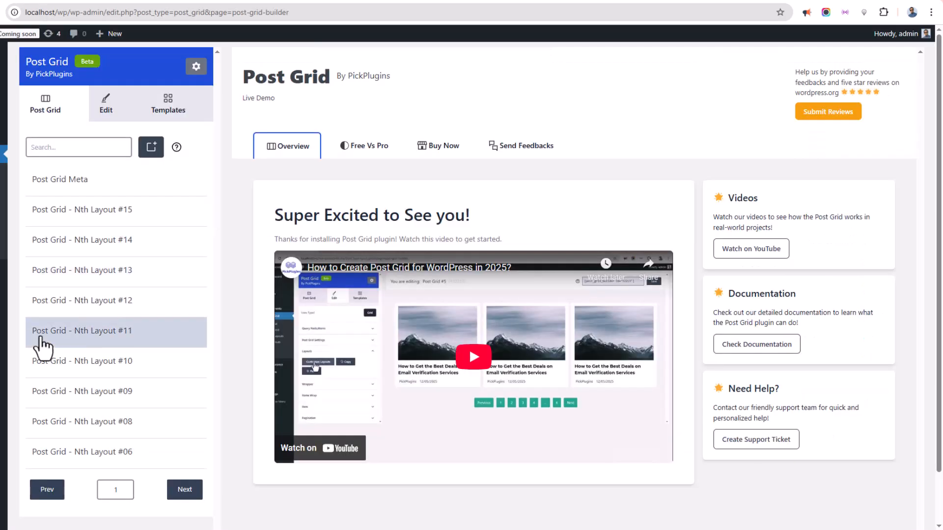
# Step: Reopen the Post Grid Meta grid for editing and open its layout customization
pyautogui.click(74, 182)
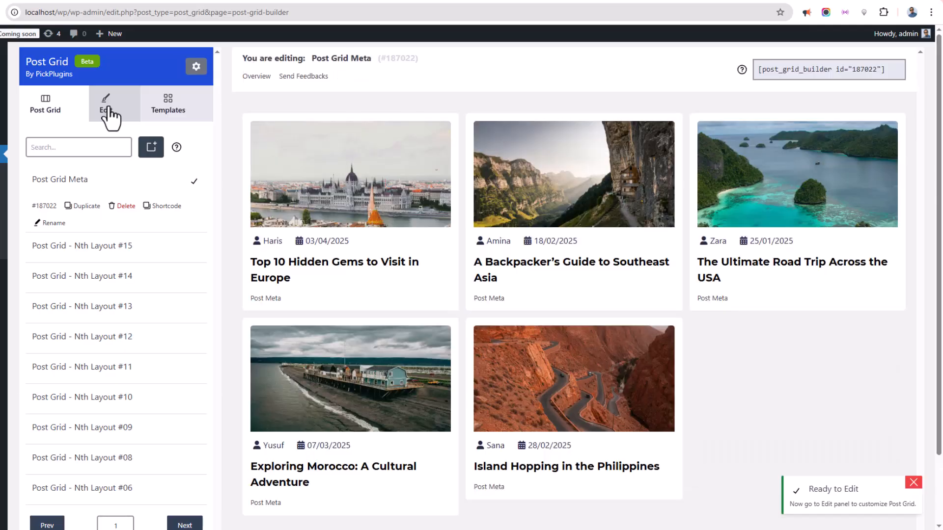
pyautogui.click(107, 113)
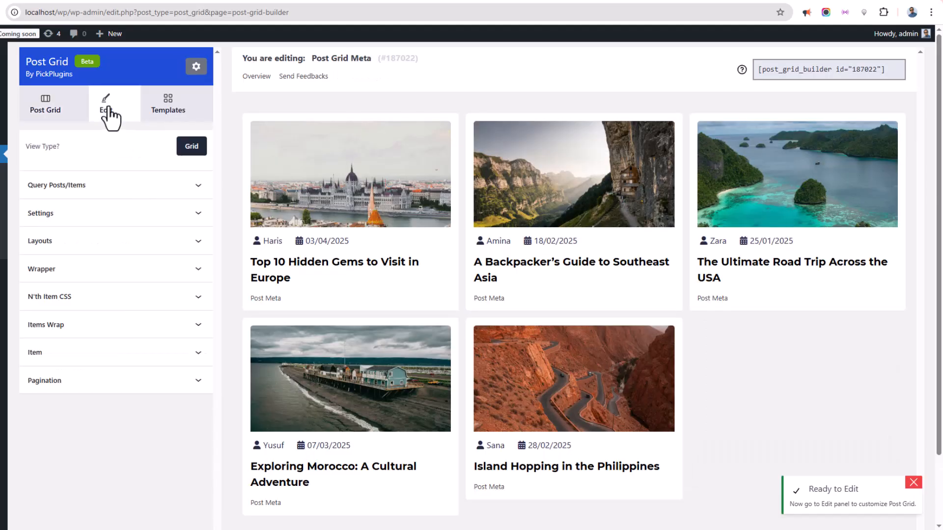
pyautogui.click(44, 247)
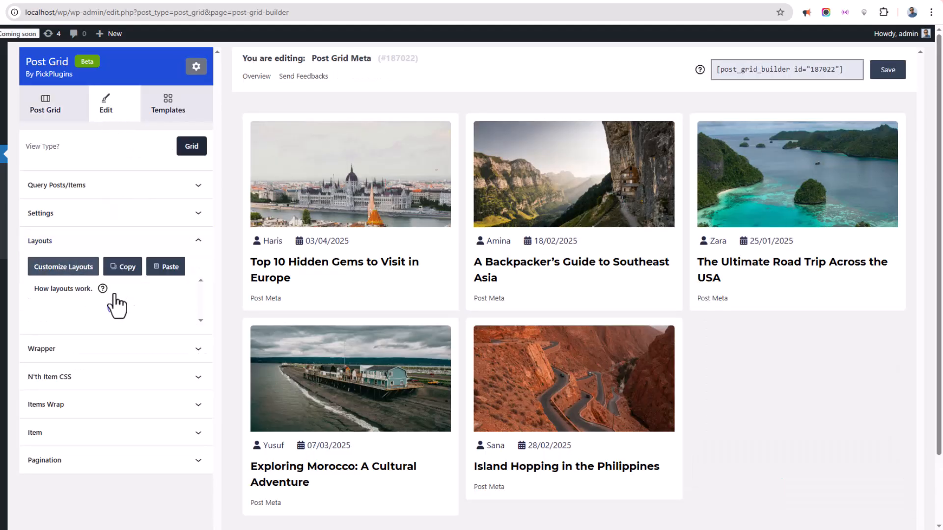
pyautogui.click(74, 267)
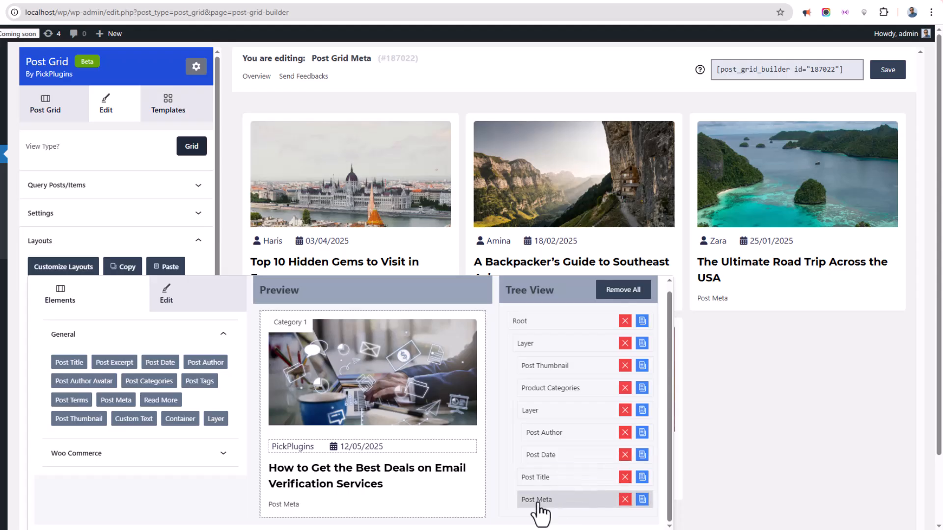
# Step: Set the Post Meta element's prefix text to "Prefix" and its postfix text to "Postfix"
pyautogui.click(539, 506)
pyautogui.scroll(-2, 164, 201)
pyautogui.scroll(-2, 165, 202)
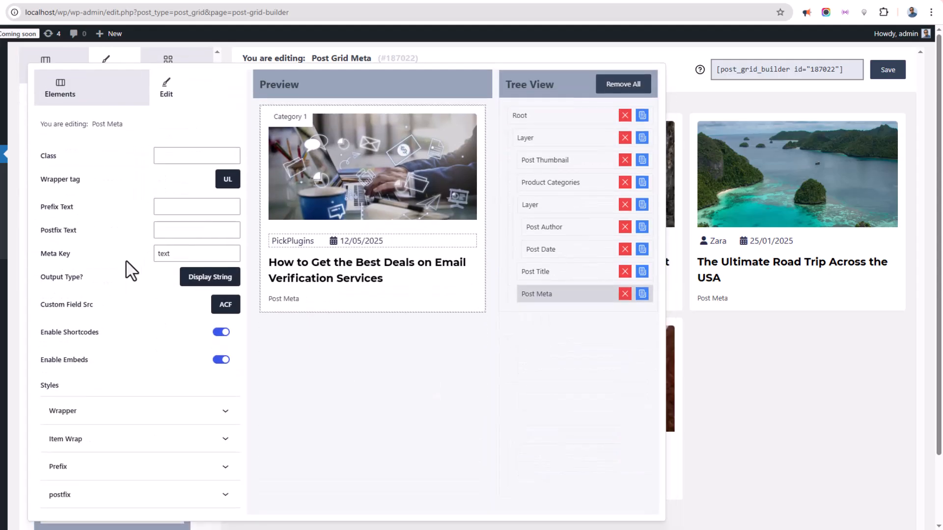
pyautogui.click(167, 206)
pyautogui.write('Prefix')
pyautogui.click(179, 230)
pyautogui.write('Postfix')
# Step: Save the post grid and check the prefix and postfix around the custom field on the published page
pyautogui.scroll(-2, 69, 388)
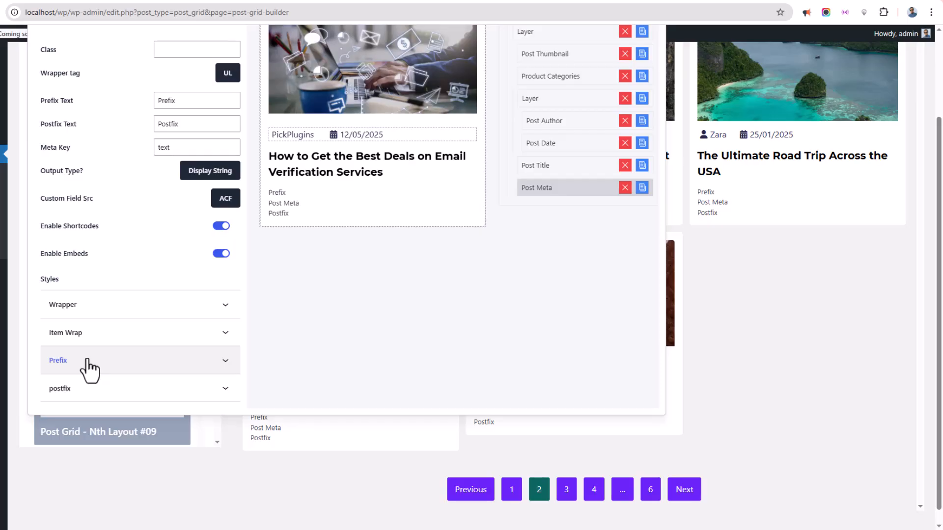
pyautogui.doubleClick(163, 101)
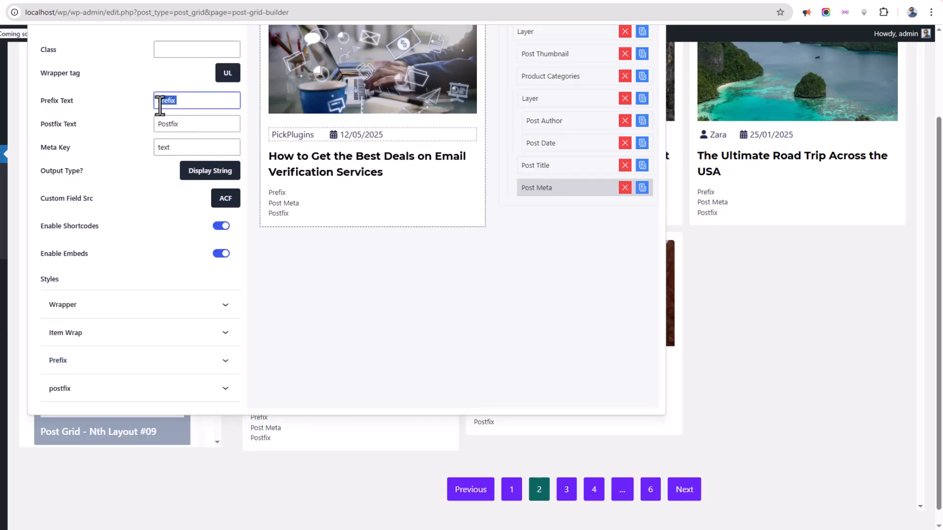
pyautogui.doubleClick(166, 123)
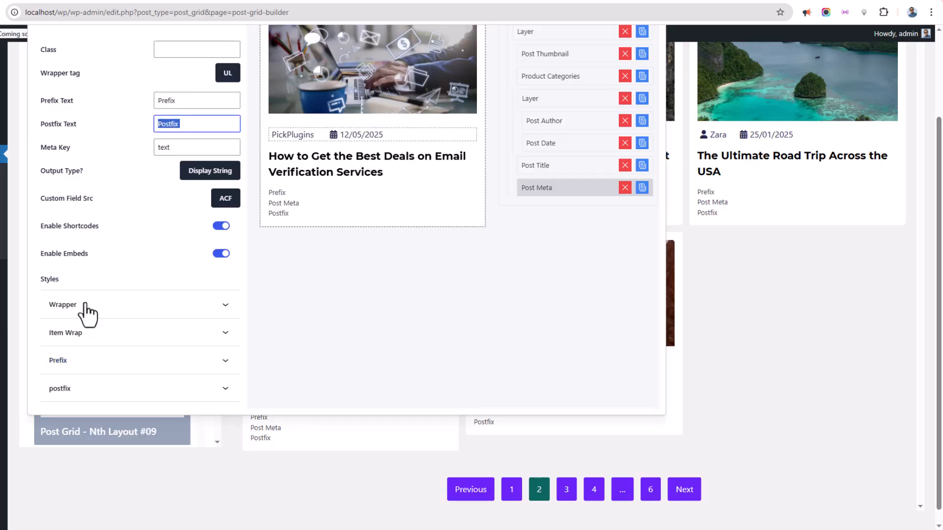
pyautogui.scroll(2, 69, 458)
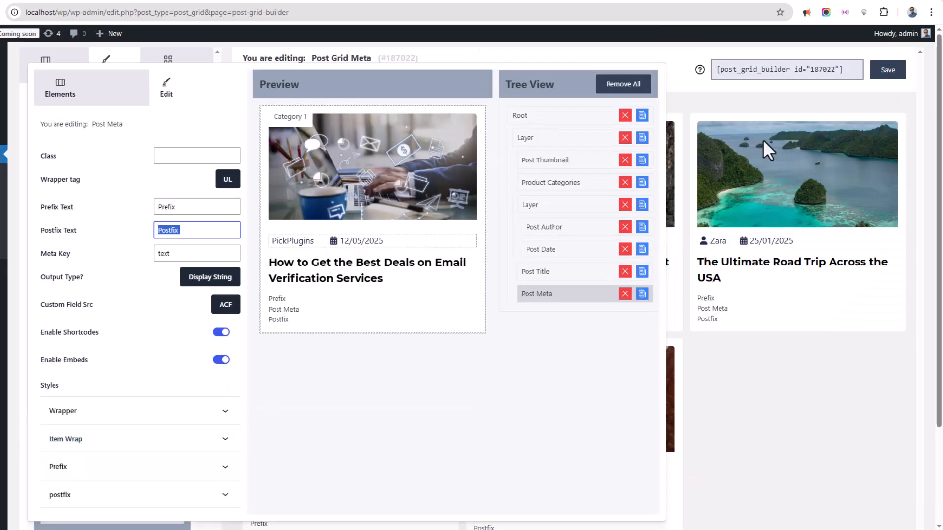
pyautogui.click(874, 74)
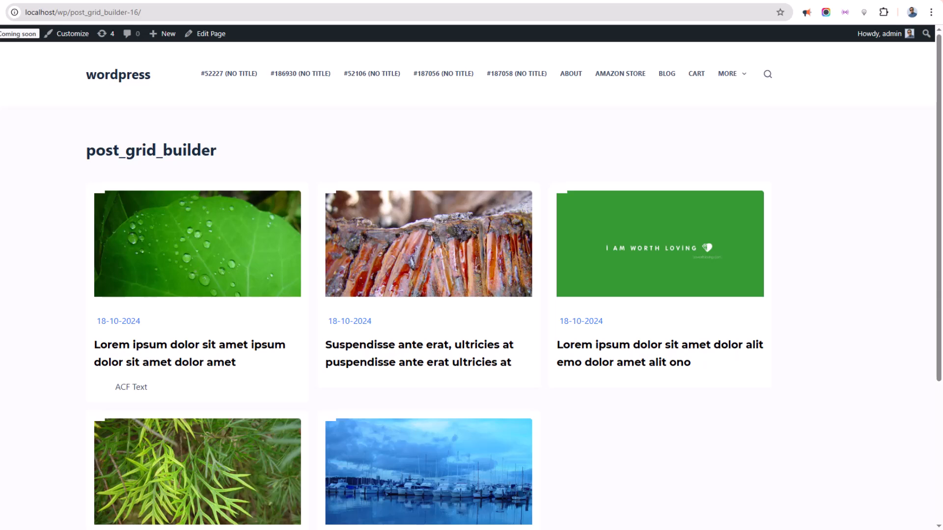
pyautogui.moveTo(119, 387); pyautogui.dragTo(140, 416)
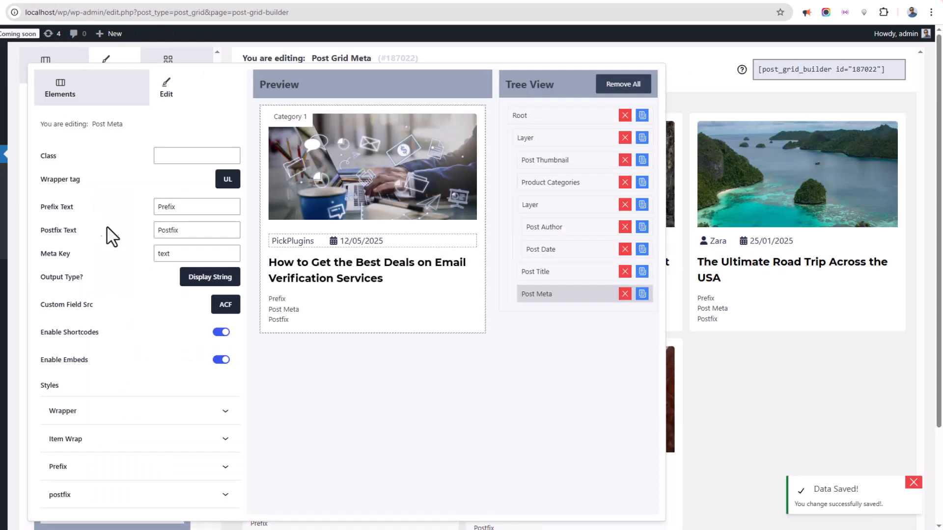
# Step: Add a Display style set to Flex to the Post Meta element's wrapper
pyautogui.click(88, 417)
pyautogui.scroll(-1, 125, 410)
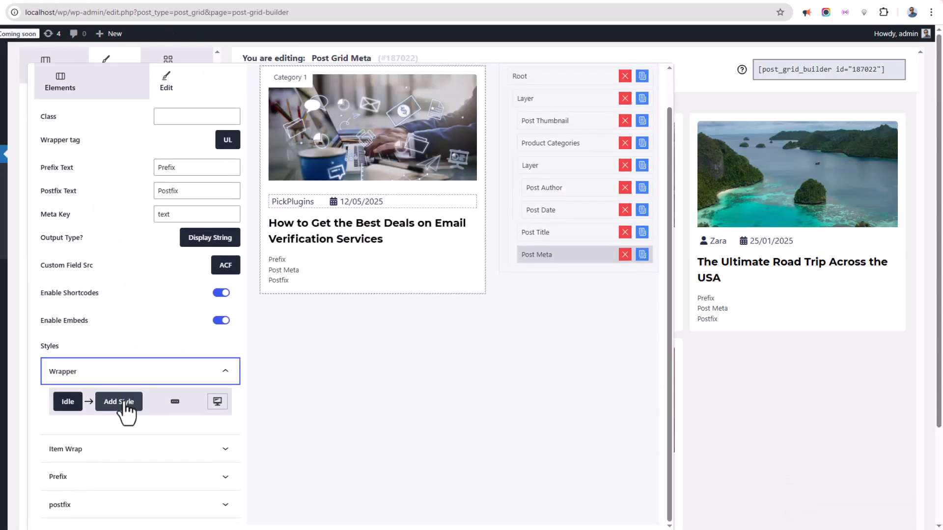
pyautogui.click(122, 404)
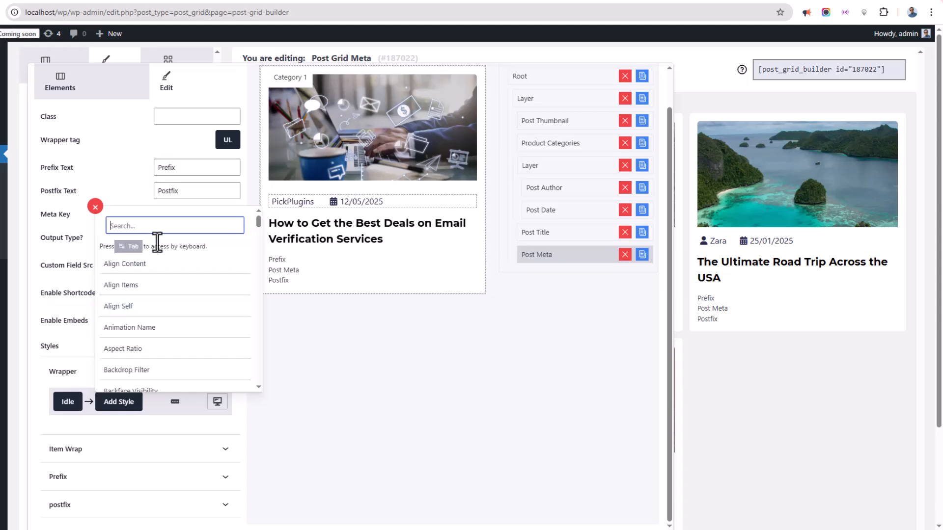
pyautogui.write('di')
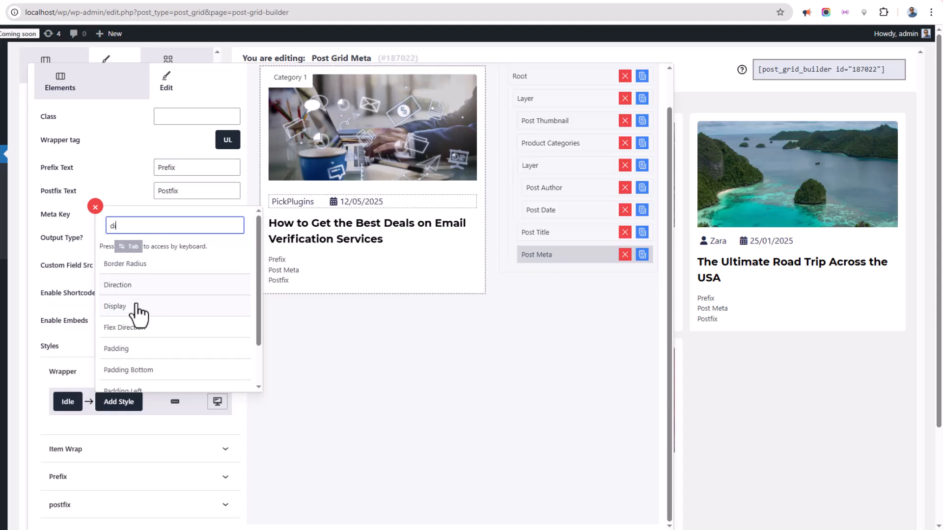
pyautogui.click(130, 307)
pyautogui.click(78, 478)
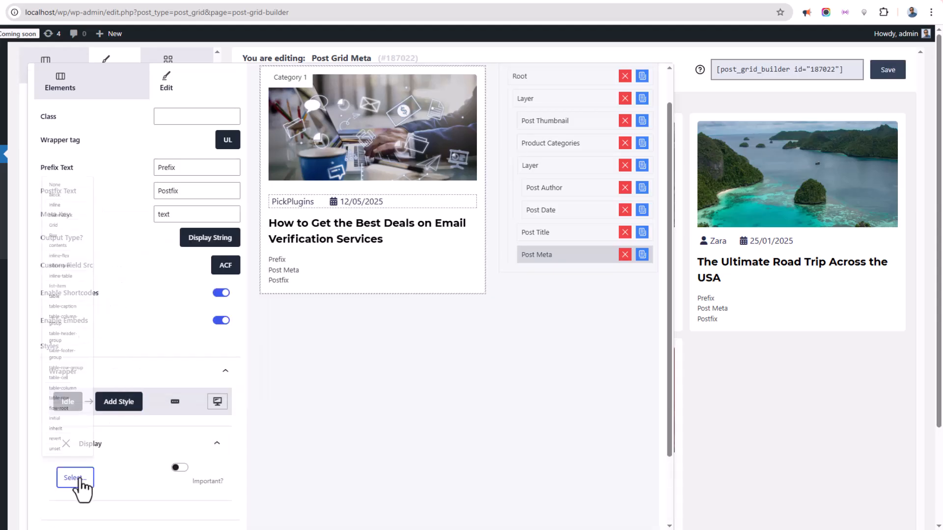
pyautogui.click(35, 134)
pyautogui.click(68, 484)
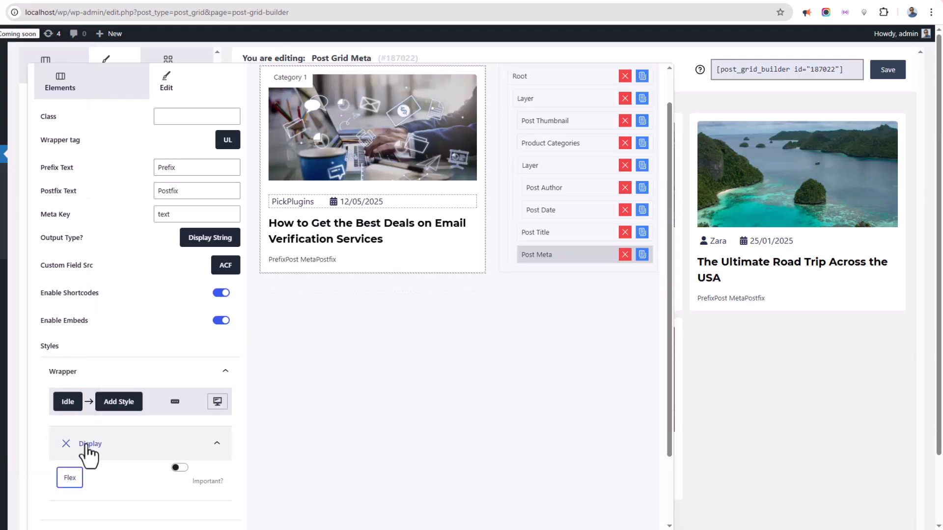
pyautogui.click(86, 444)
# Step: Save the post grid and check the first post's prefix, field text and postfix on the reloaded published page
pyautogui.click(894, 73)
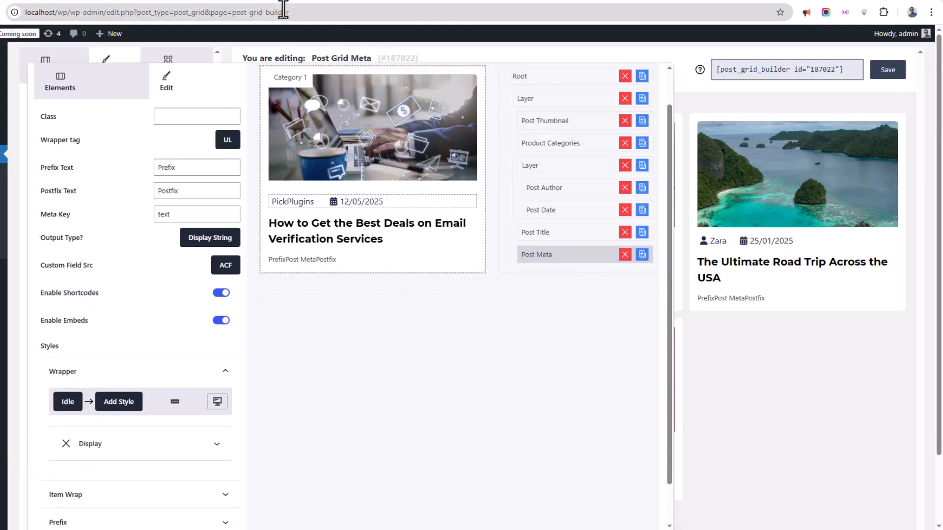
pyautogui.click(229, 0)
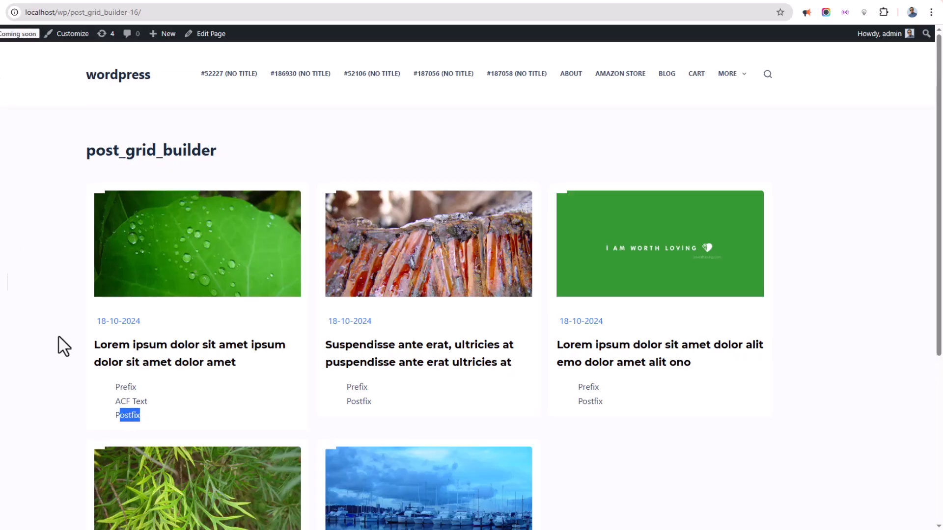
pyautogui.press('F5')
pyautogui.moveTo(115, 387); pyautogui.dragTo(203, 397)
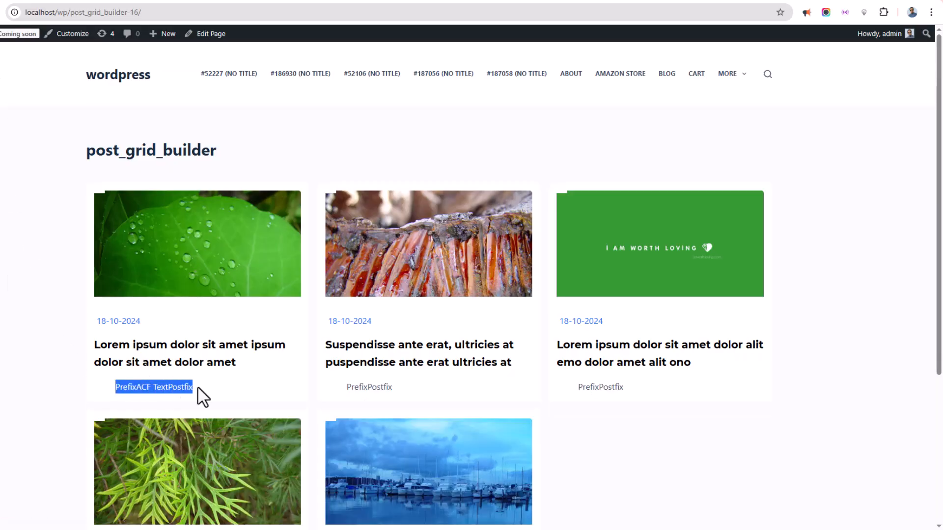
pyautogui.click(206, 399)
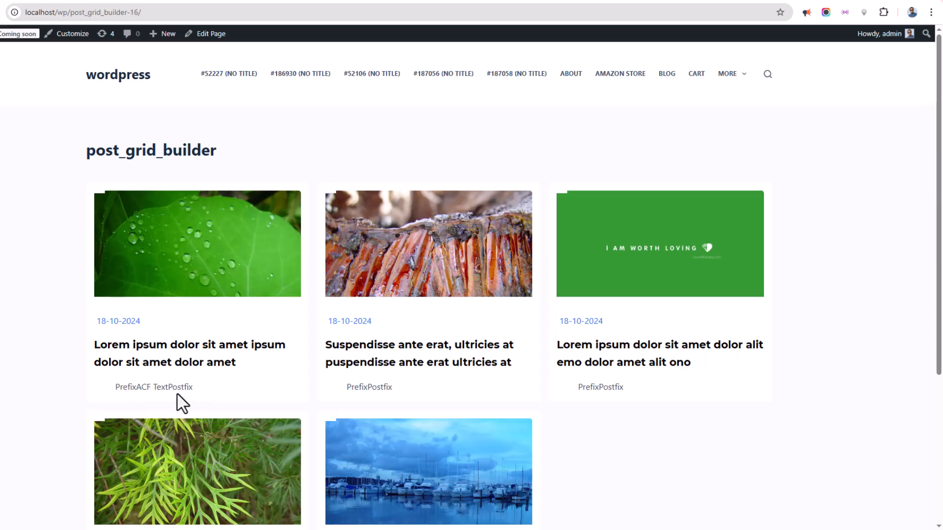
pyautogui.click(29, 0)
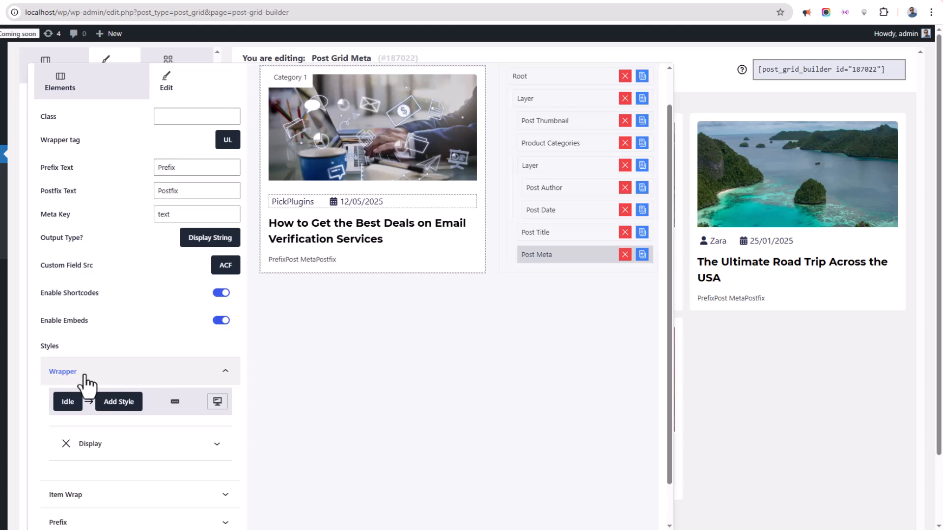
# Step: Review the output types available for the Post Meta element, keeping Display String
pyautogui.click(210, 239)
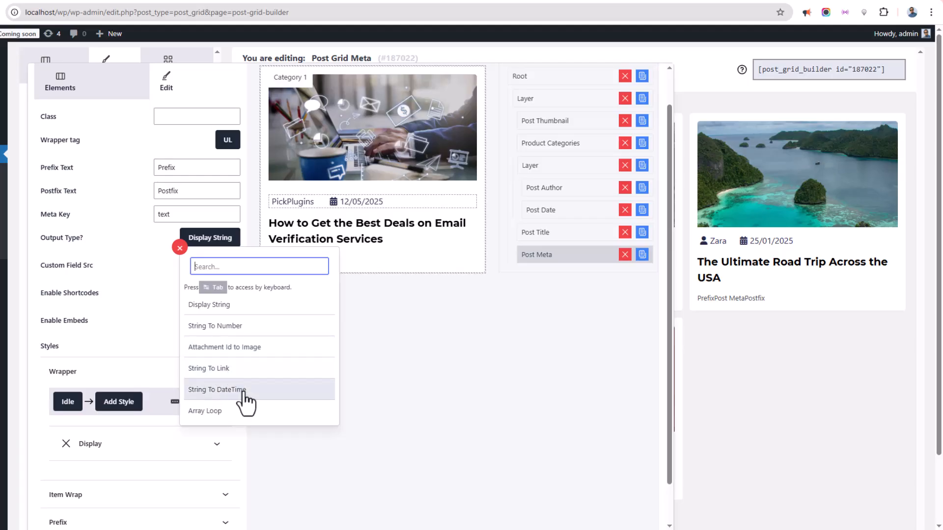
pyautogui.click(211, 241)
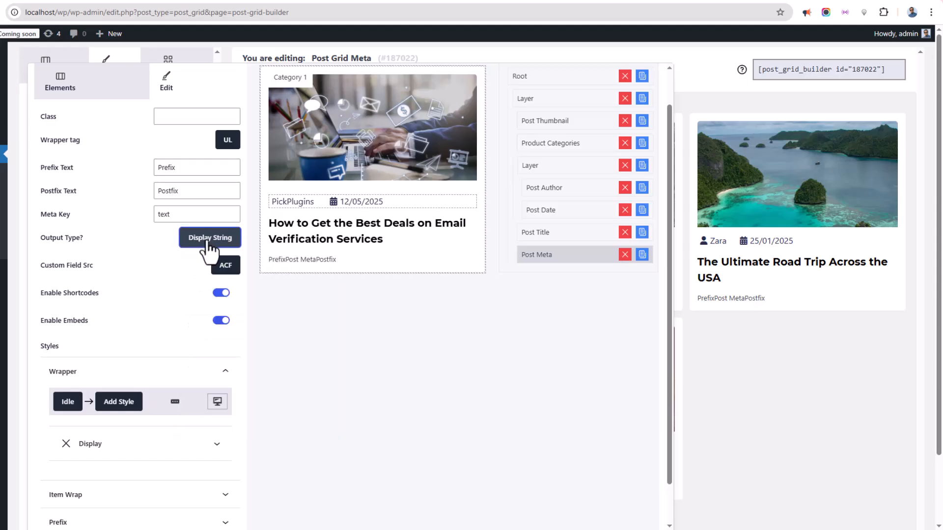
pyautogui.click(211, 241)
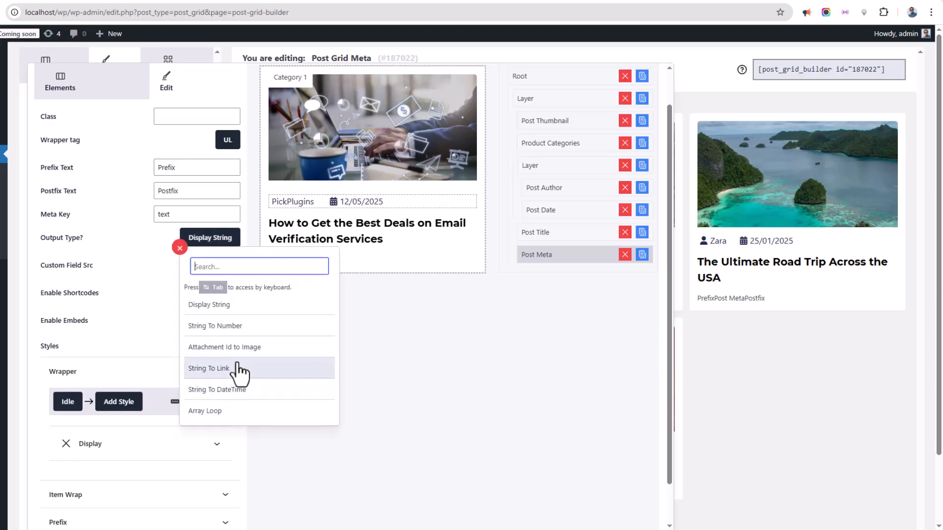
pyautogui.click(214, 241)
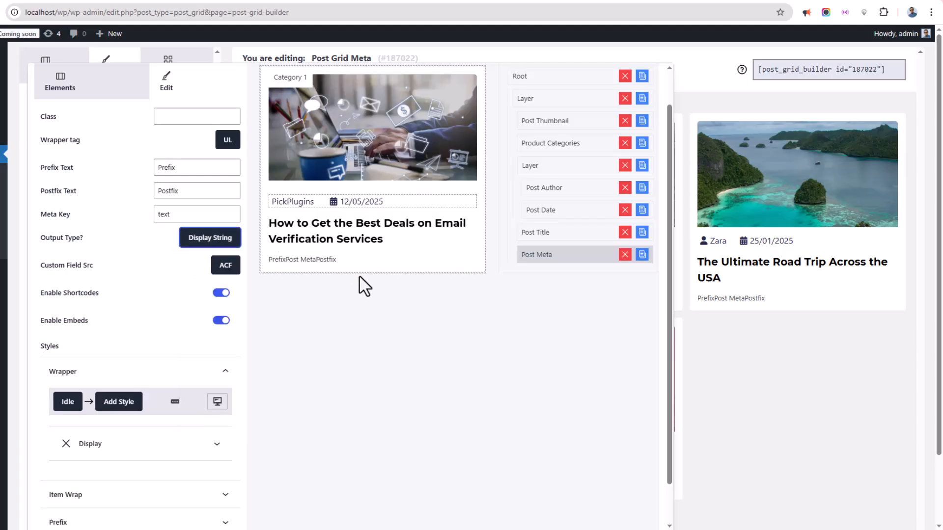